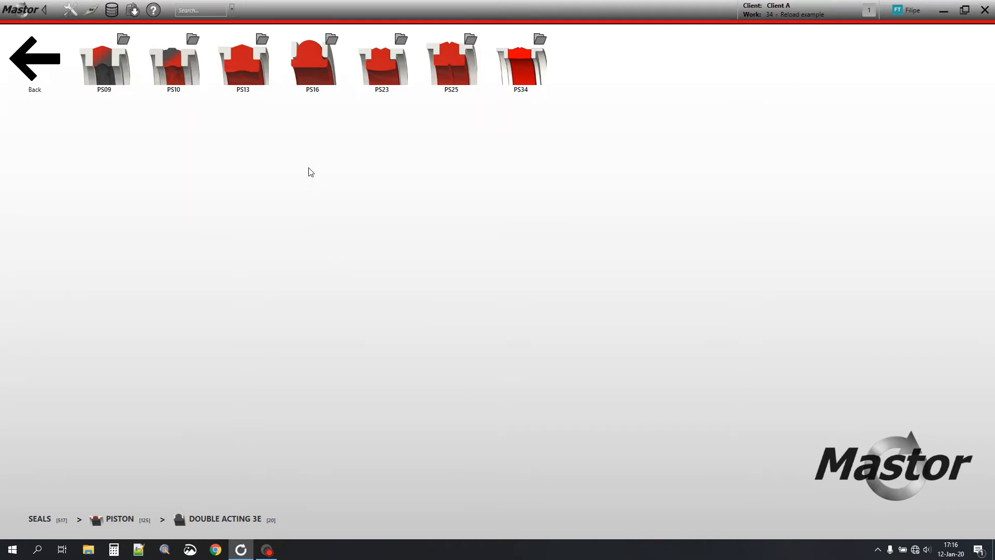
Open the PS16R piston seal profile from the PS16 folder of the piston catalogue
click(317, 67)
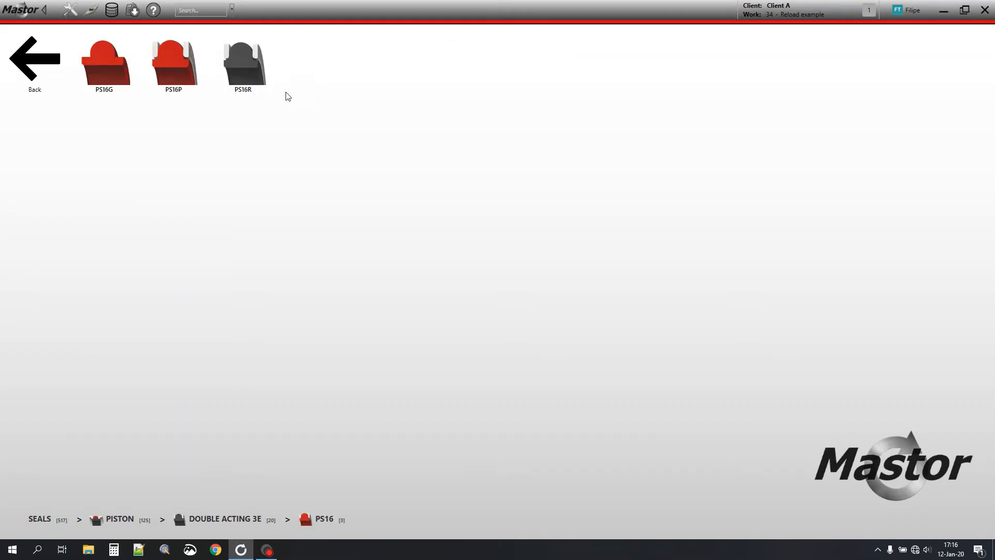
click(234, 69)
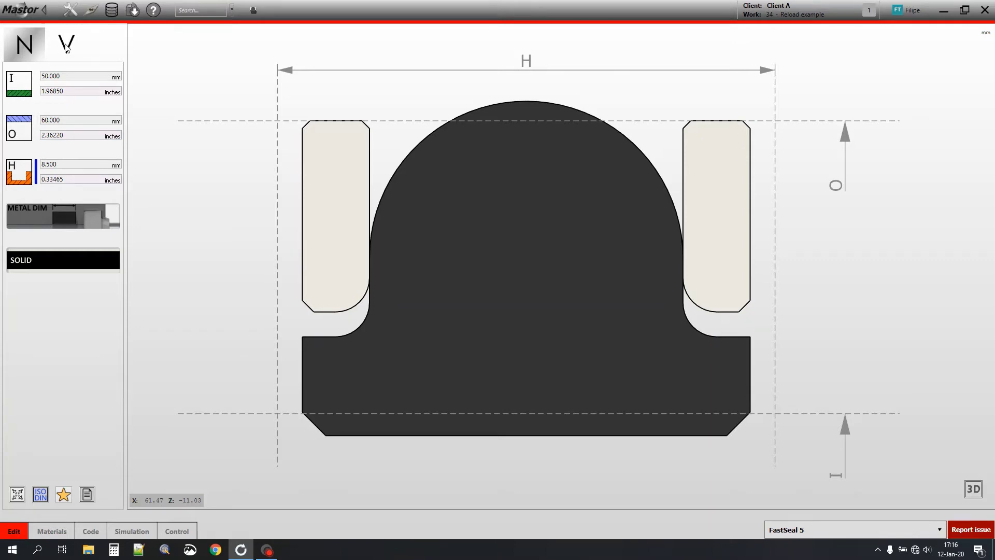
Switch PS16R to the Variables view showing cross-section heights 5.71, 3.26 and 1.69 mm
click(67, 49)
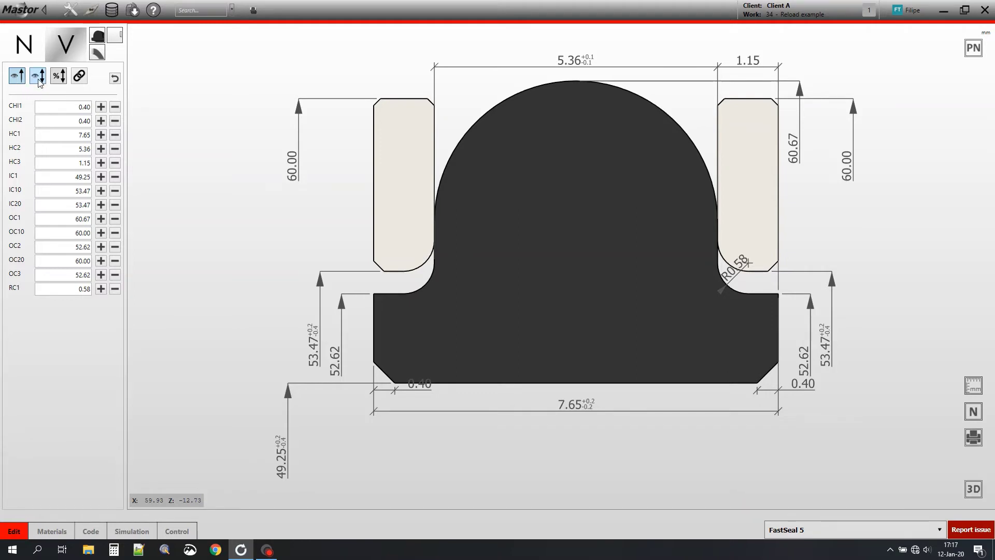
click(38, 78)
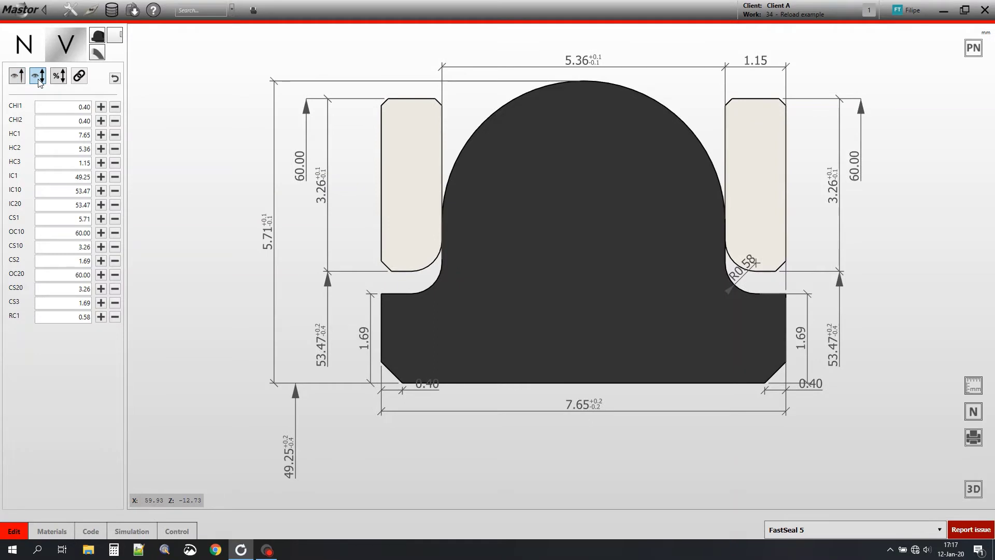
click(57, 78)
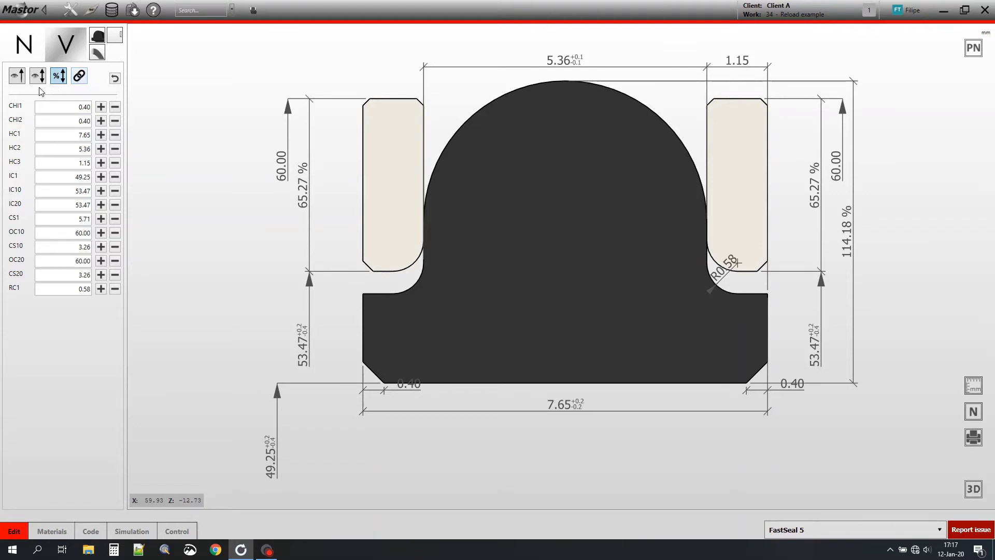
click(20, 78)
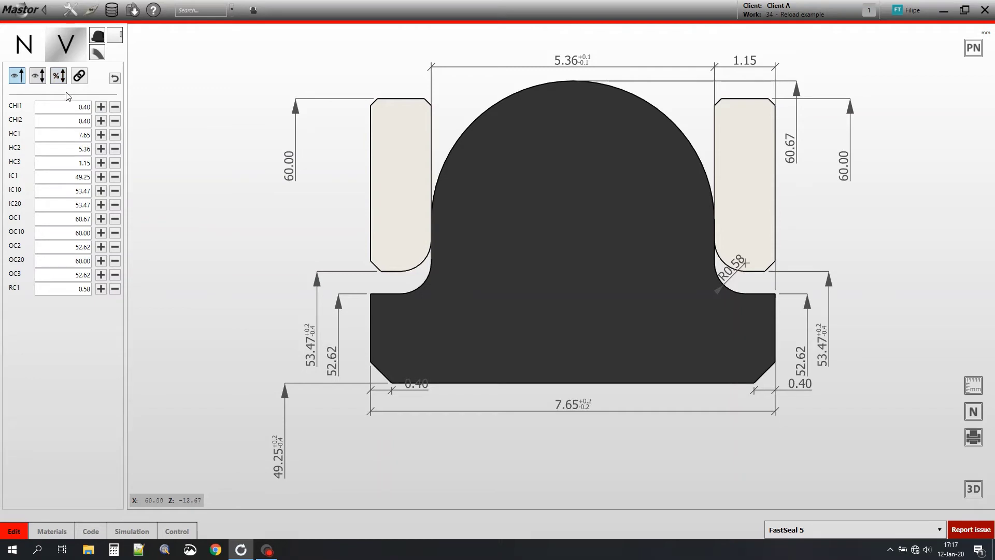
Select the 0.40 mm bottom-right chamfer dimension to highlight its CHI1 variable
click(43, 81)
click(21, 82)
click(808, 389)
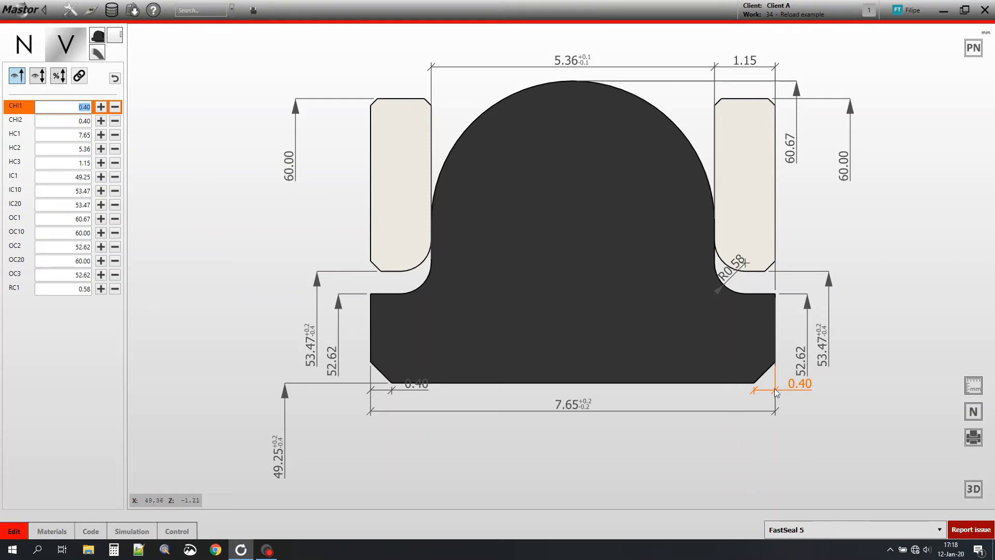
Set chamfer CHI1 to 1.00, then step it back down toward 0.40
click(179, 231)
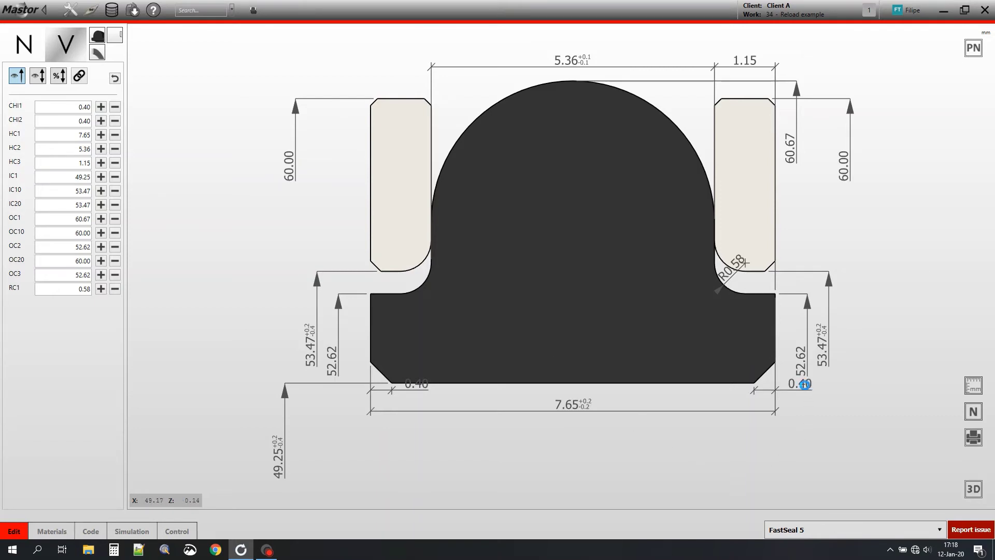
click(807, 389)
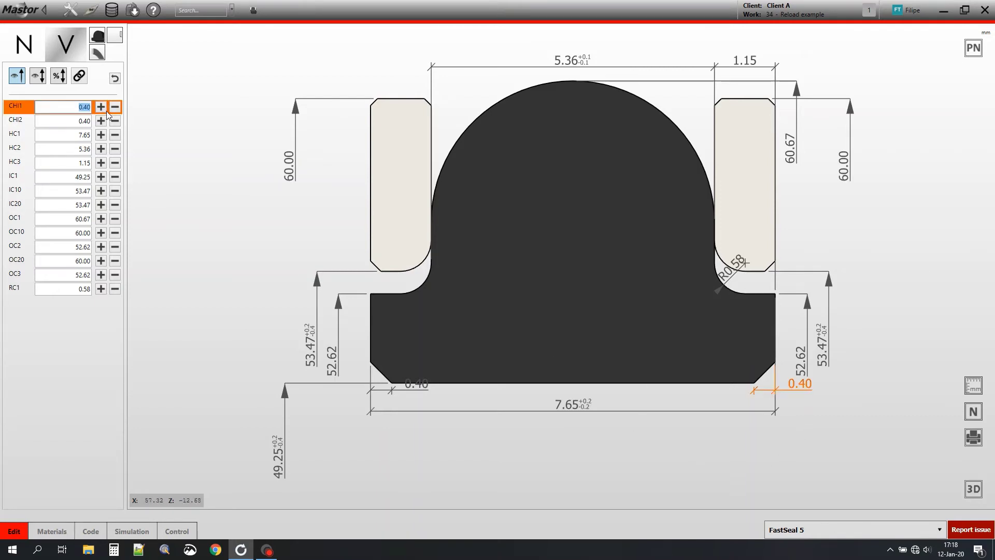
text(1)
key(Return)
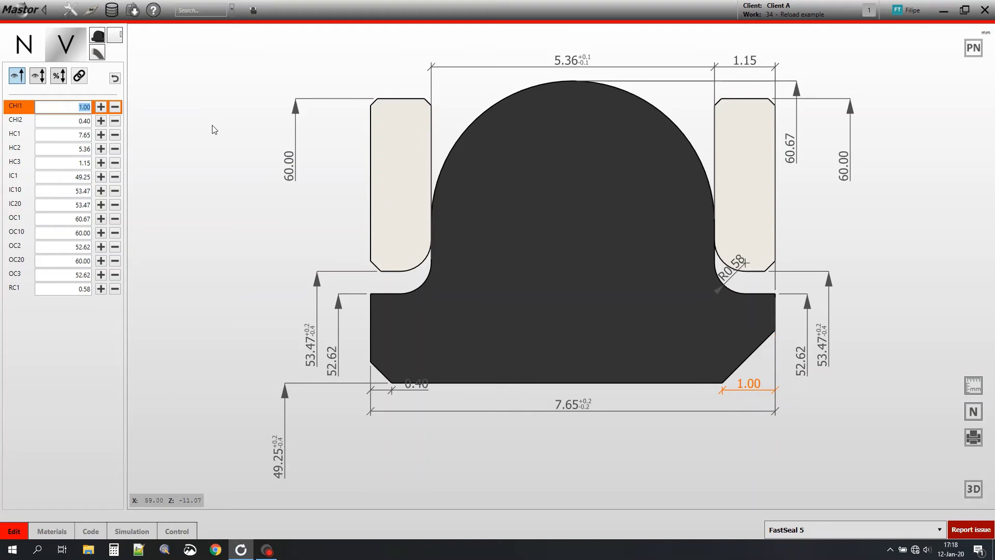
click(114, 108)
click(115, 108)
click(114, 108)
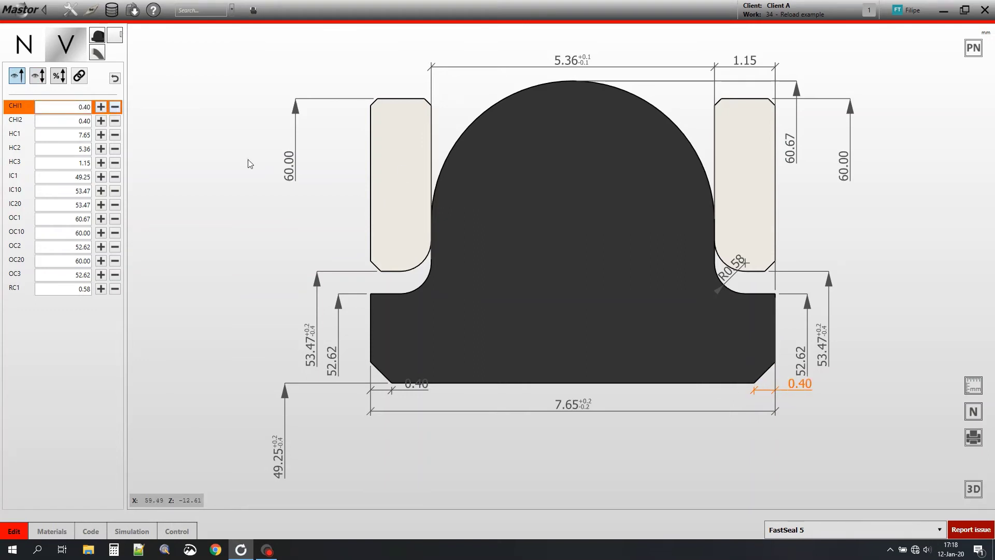
Reselect CHI1, apply 1.30, then nudge it down through 0.60 to 0.54
click(823, 407)
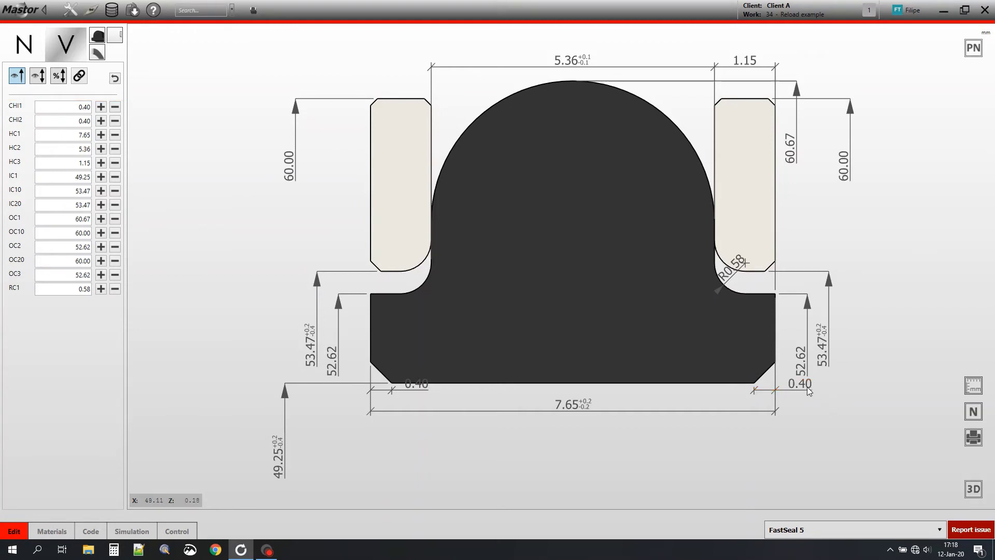
click(807, 386)
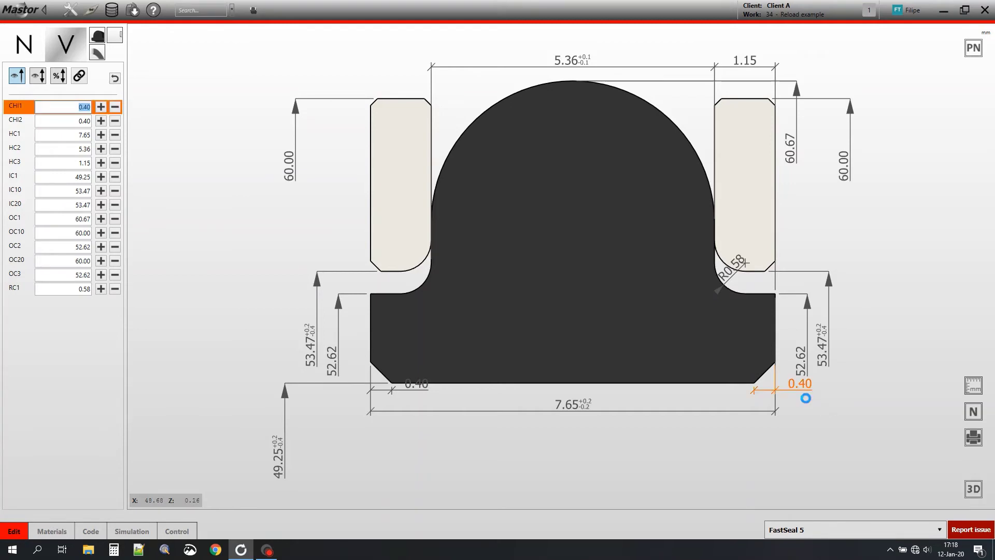
text(0.5)
text(0.4)
text(0.3)
text(1.3)
key(Return)
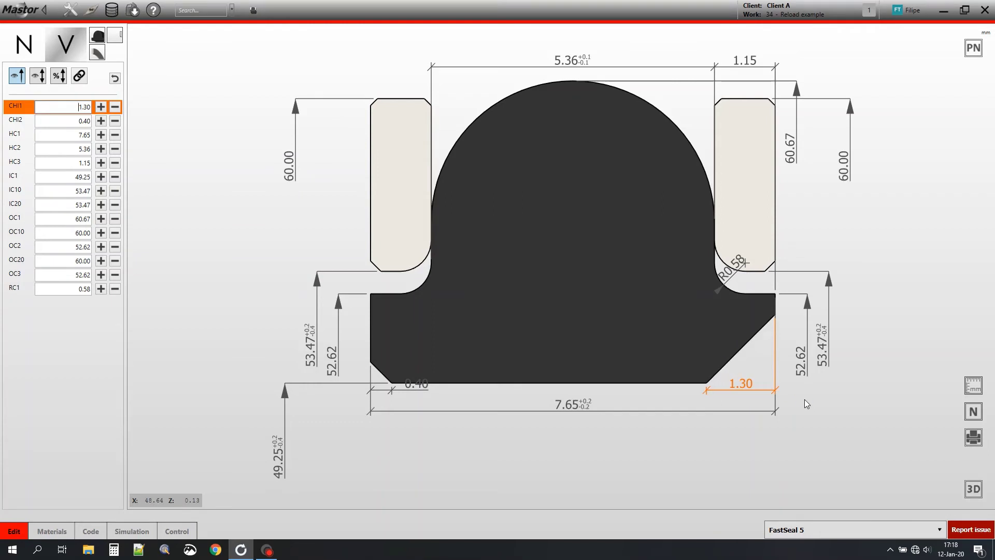
text(0.9)
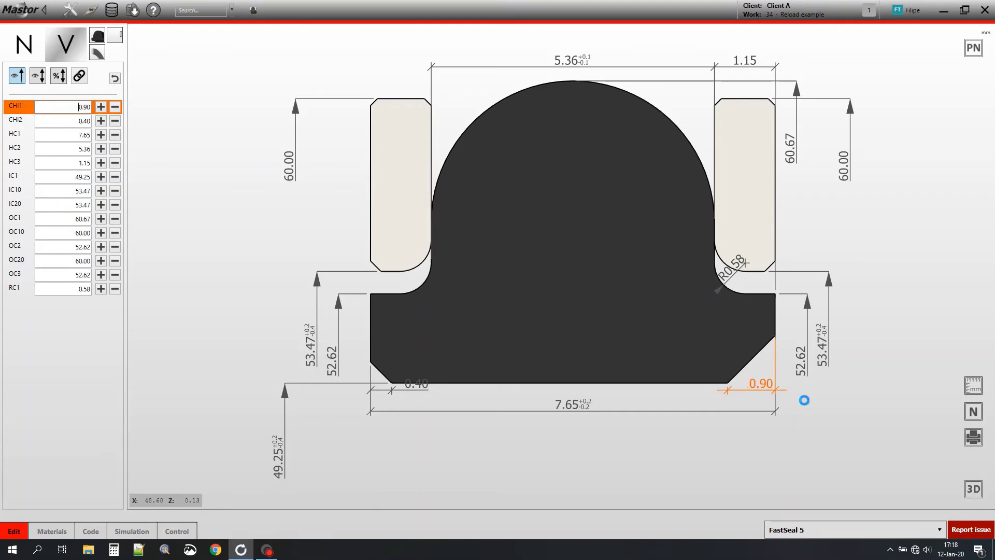
text(0.5)
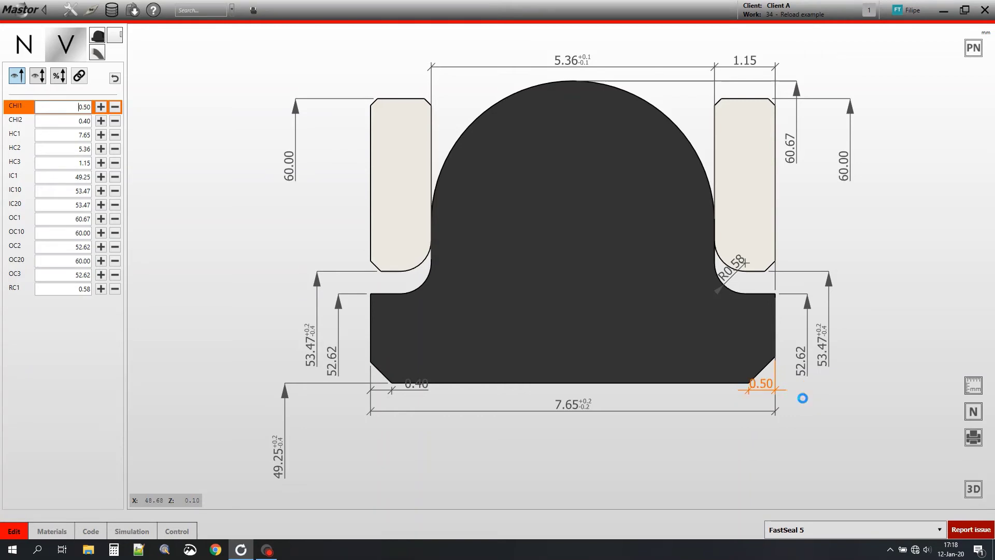
text(0.7)
text(0.5)
text(0.7)
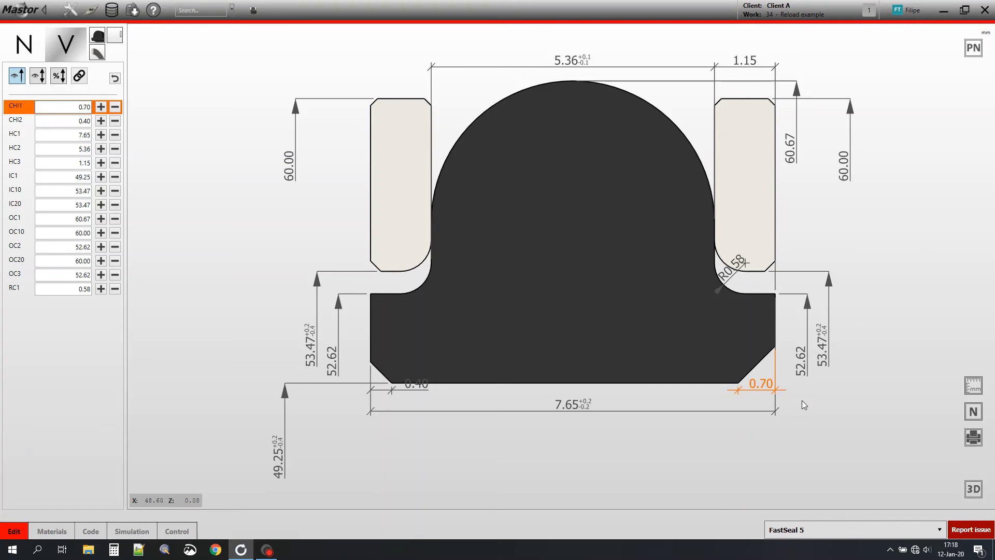
key(Down)
key(Down)
key(Down)
key(Down)
key(Down)
key(Up)
key(Up)
key(Down)
key(Down)
key(Down)
key(Down)
key(Down)
key(Down)
key(Down)
key(Down)
key(Down)
key(Down)
key(Down)
key(Down)
key(Up)
key(Up)
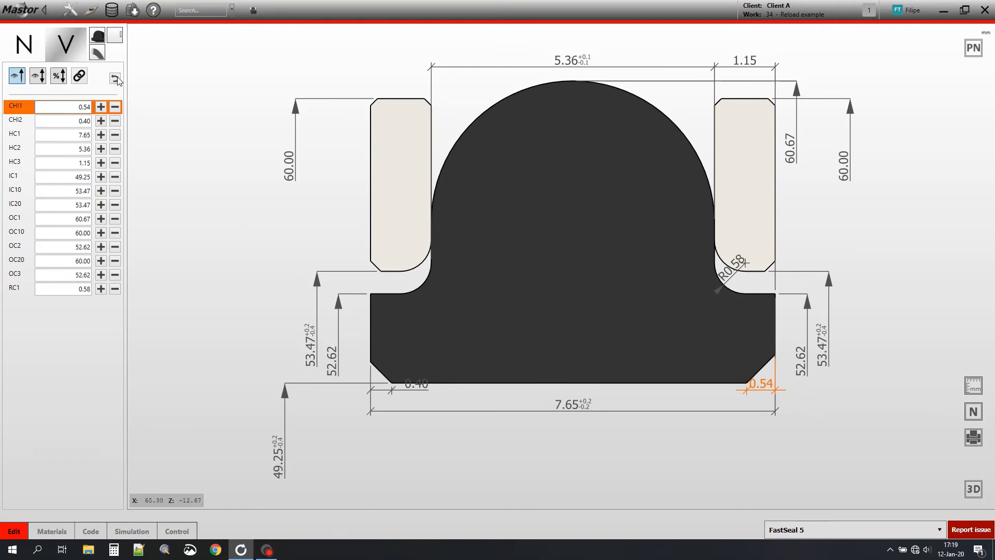
Reset chamfer CHI1 back to 0.40 with the reset arrow and deselect it
click(115, 80)
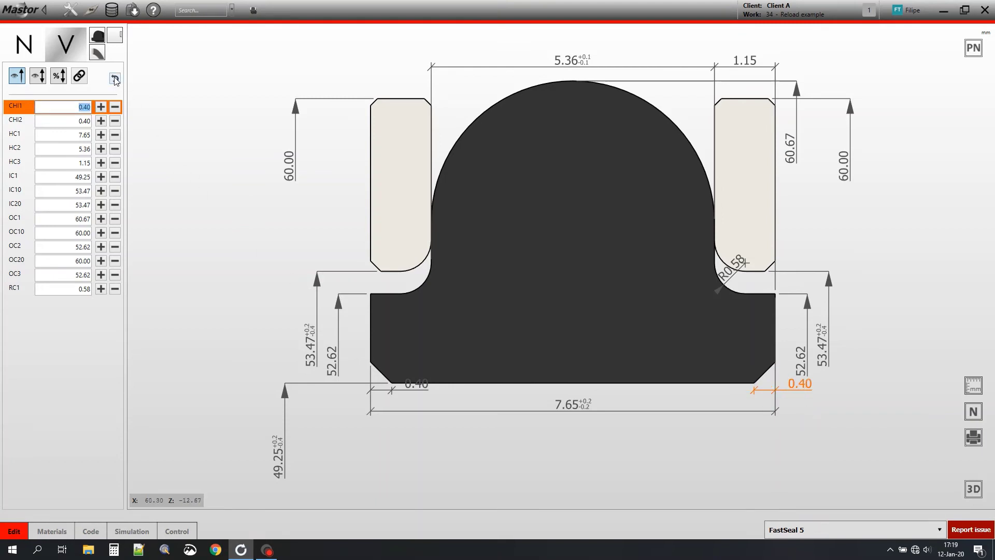
click(244, 209)
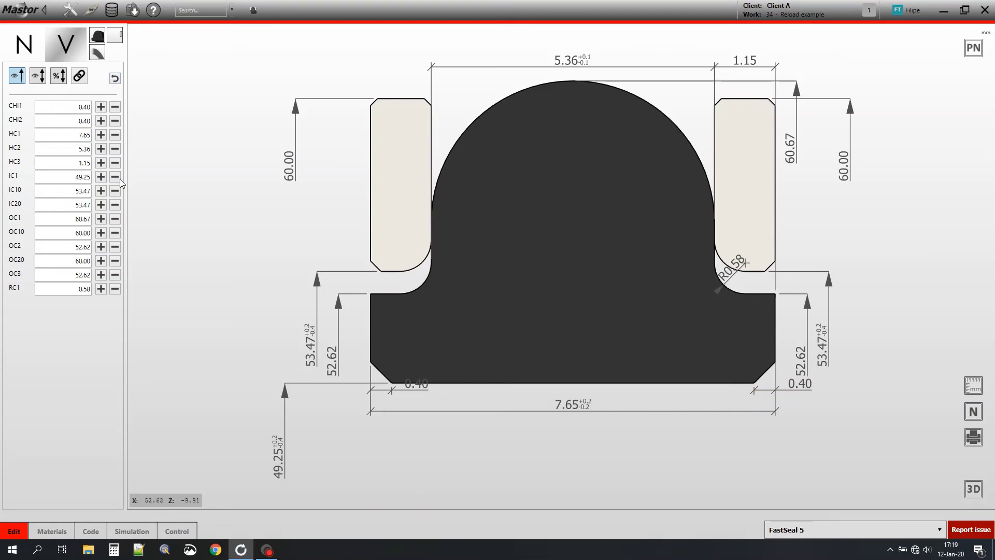
In section-height mode, adjust overall height CS1 from 5.71 to 5.81, then show percentages
click(37, 77)
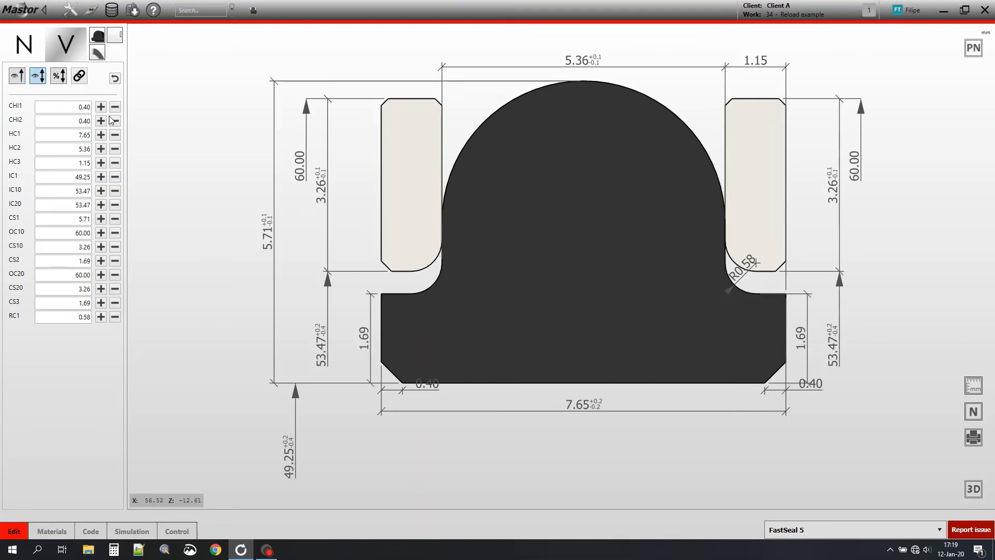
click(266, 229)
key(Up)
key(Up)
key(Up)
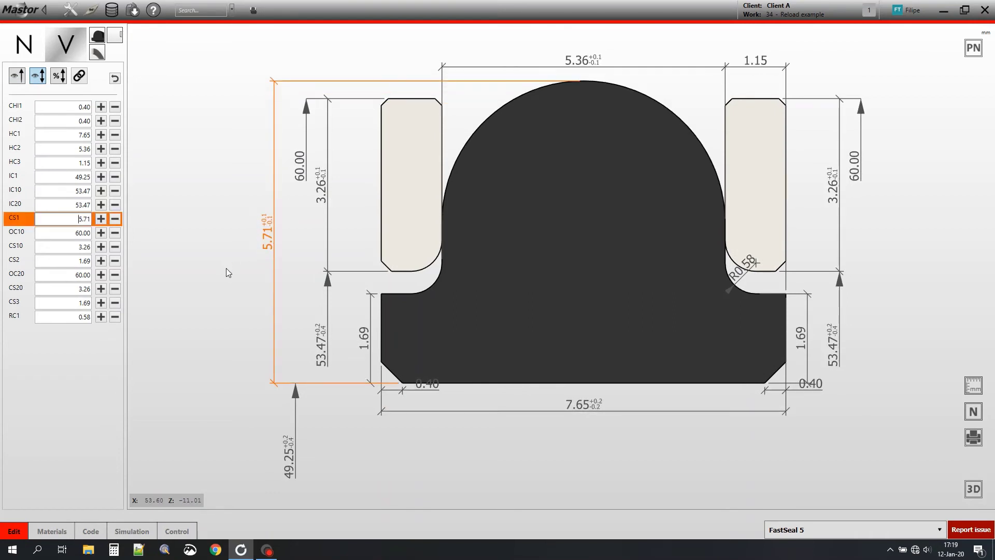
key(Down)
key(Down)
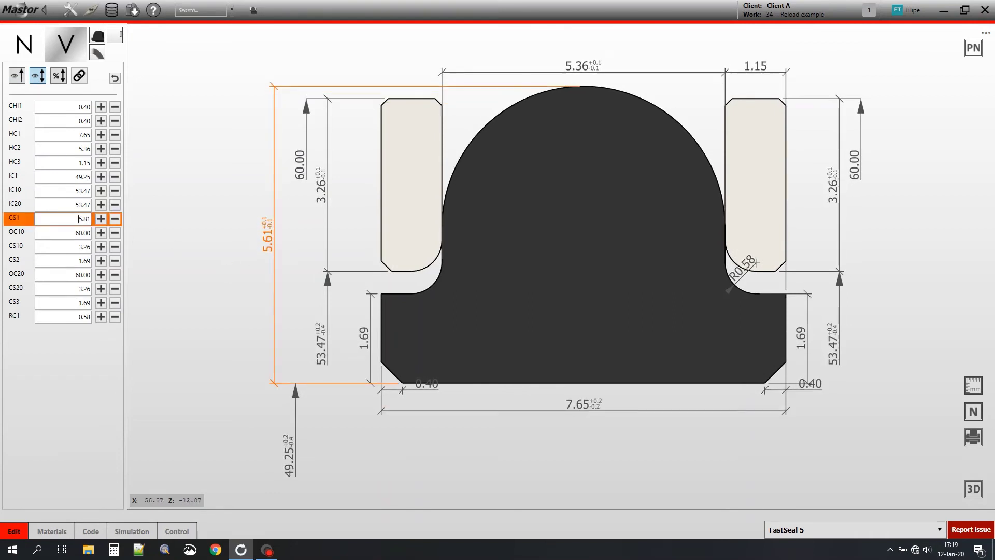
click(58, 76)
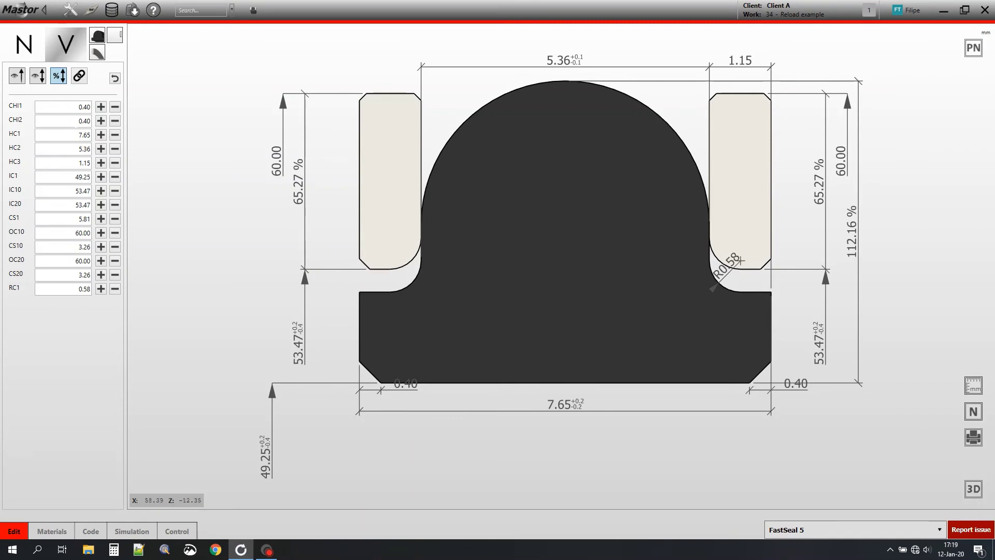
Return to absolute dimensions and select the 52.62 mm OC3 step dimension
click(17, 79)
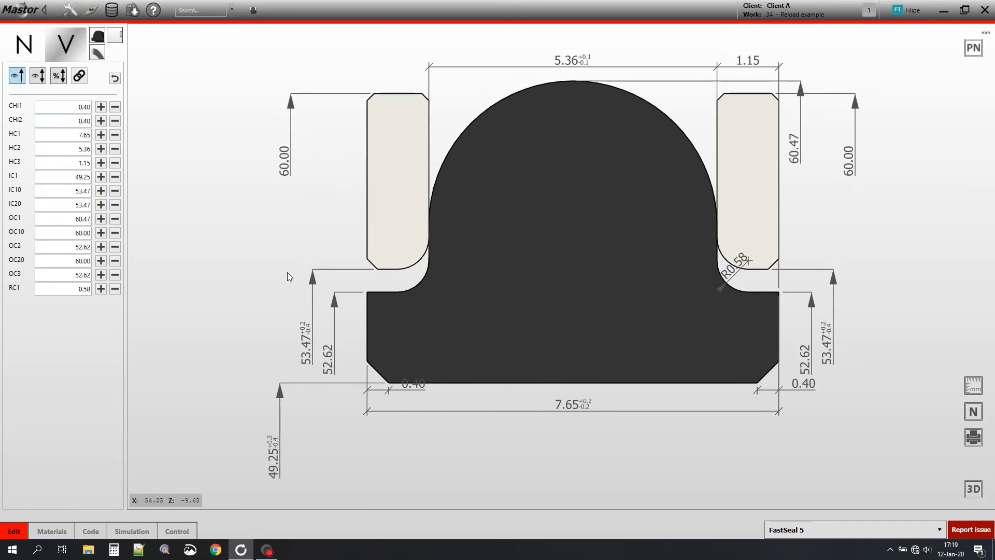
click(331, 357)
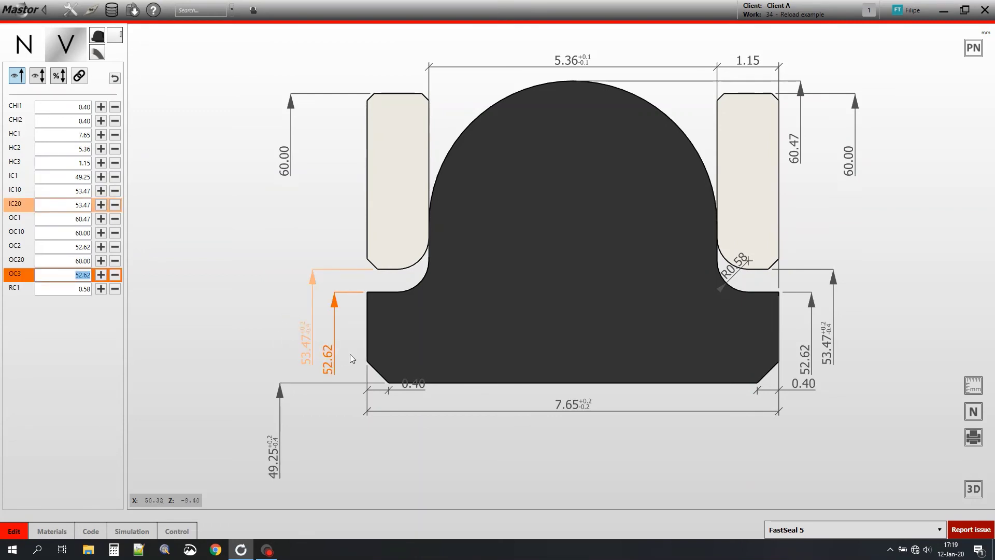
click(264, 295)
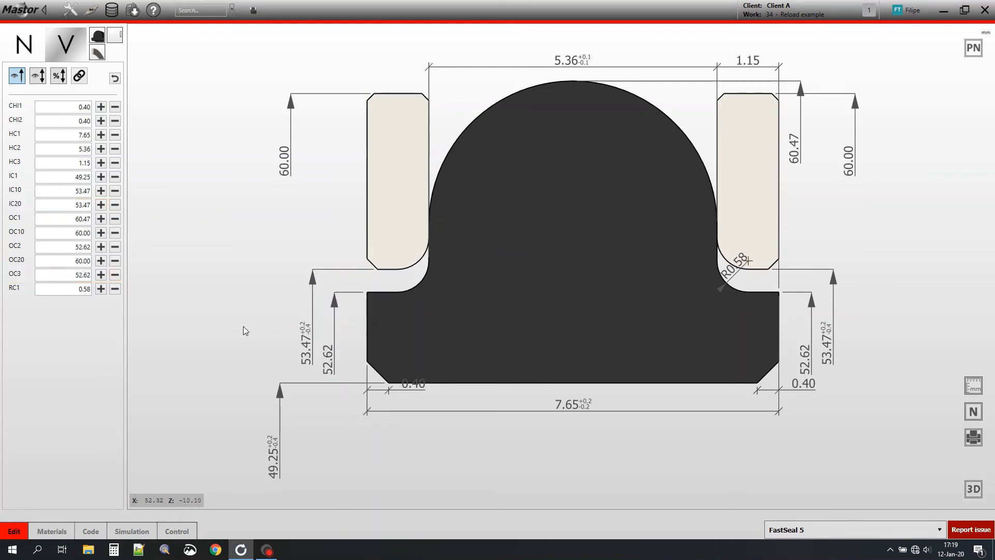
click(334, 304)
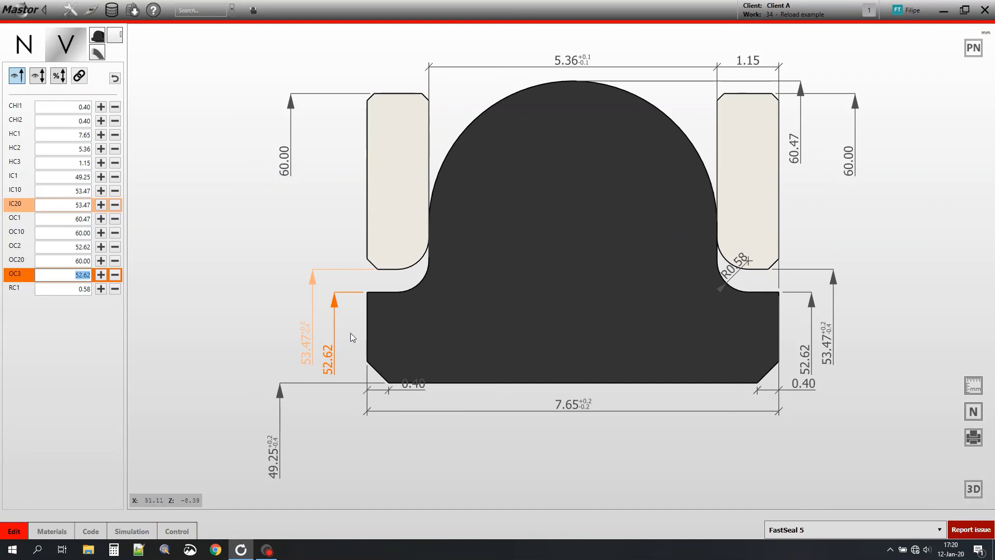
scroll(350, 332, up, 1)
scroll(351, 332, up, 1)
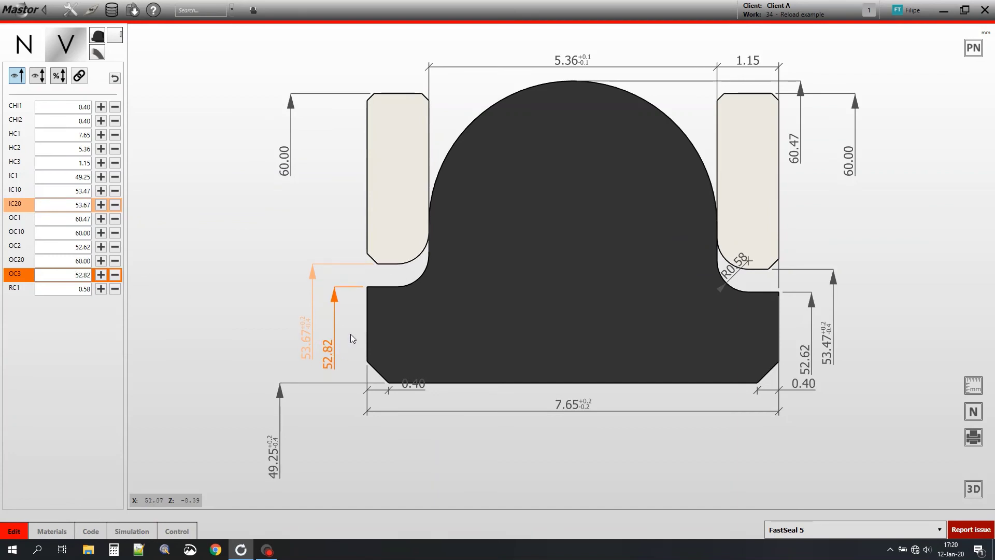
scroll(350, 333, up, 1)
scroll(351, 334, down, 1)
scroll(350, 337, down, 1)
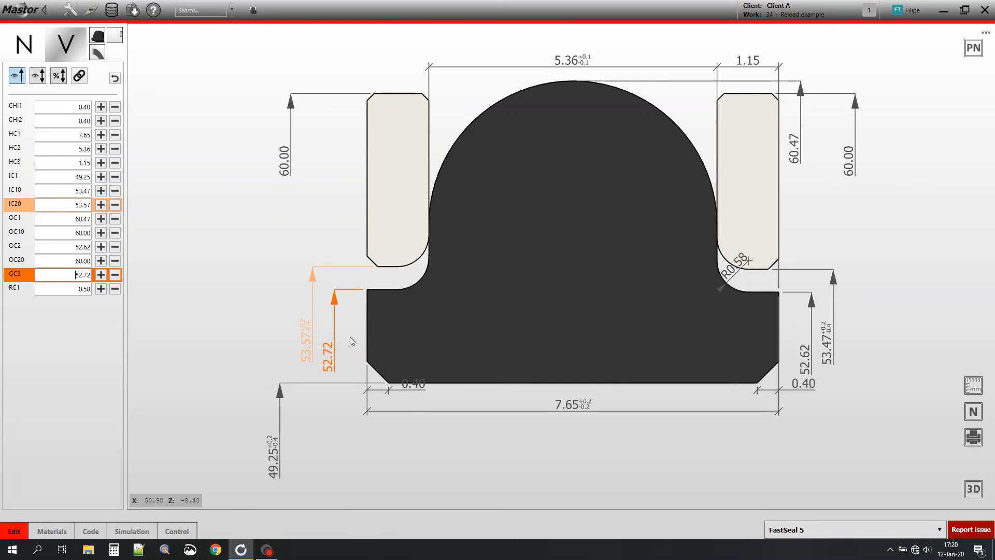
scroll(348, 335, down, 1)
scroll(347, 335, up, 1)
scroll(346, 335, up, 1)
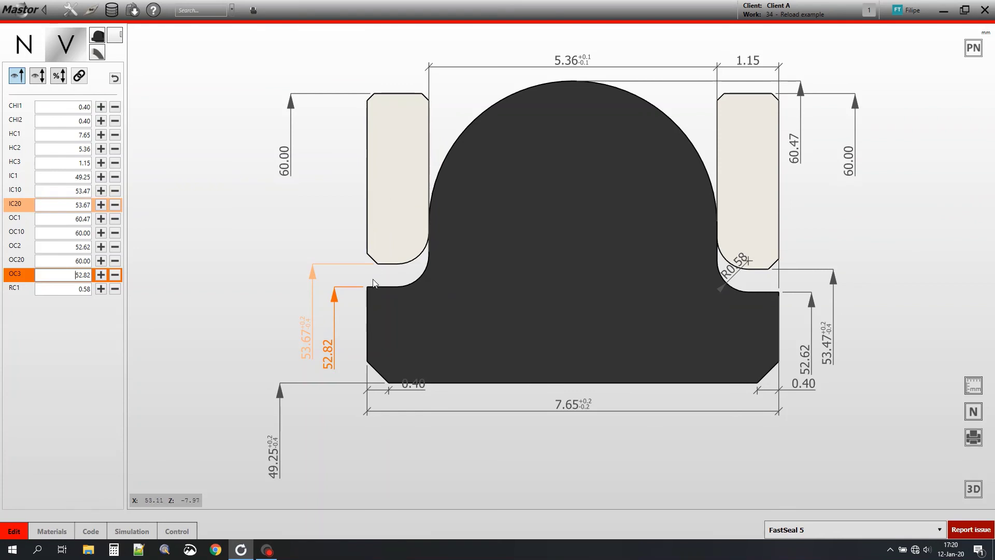
key(Down)
key(Down)
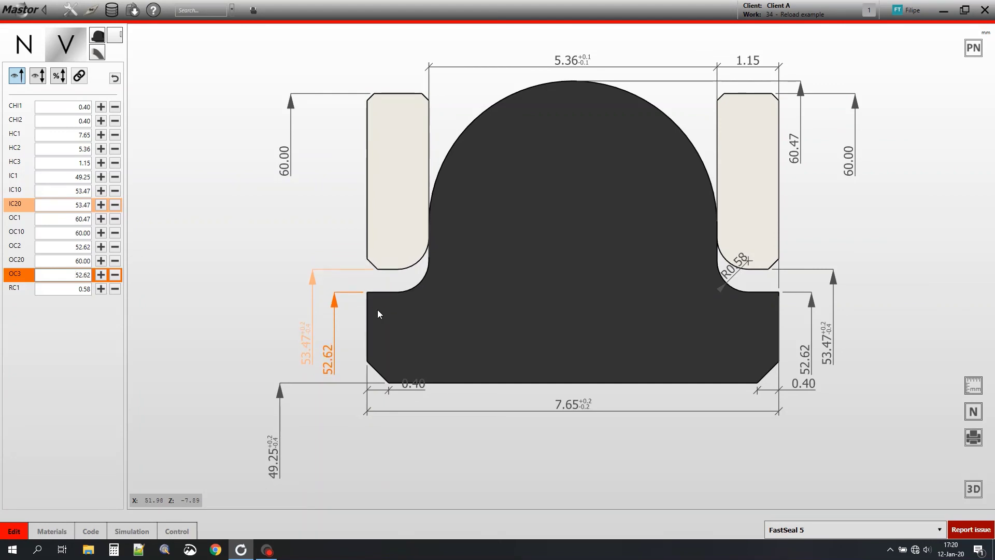
key(Up)
key(Up)
key(Up)
key(Up)
key(Up)
key(Up)
key(Up)
key(Down)
key(Down)
key(Down)
key(Down)
key(Down)
key(Down)
key(Down)
key(Down)
key(Down)
key(Up)
key(Up)
key(Up)
key(Up)
key(Up)
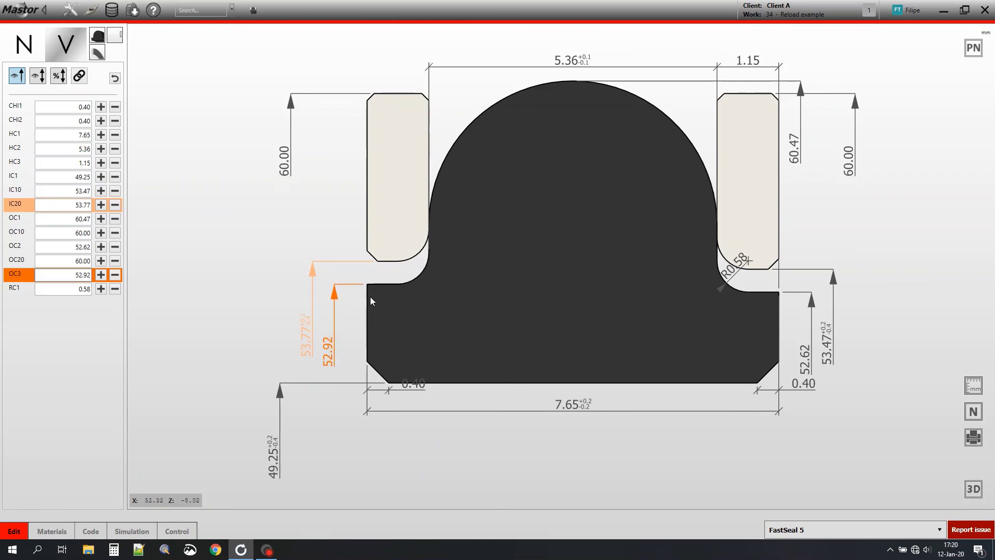
key(Up)
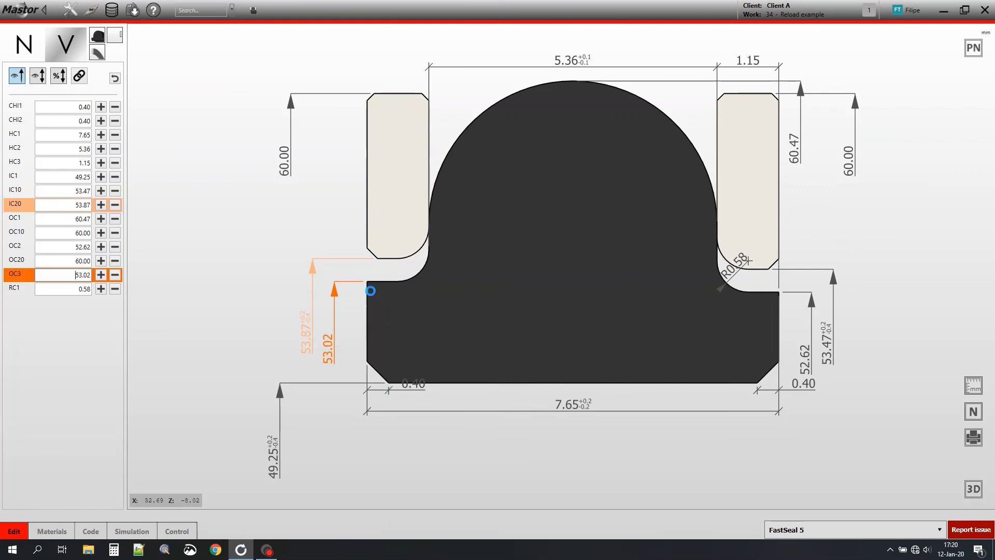
key(Down)
key(Down)
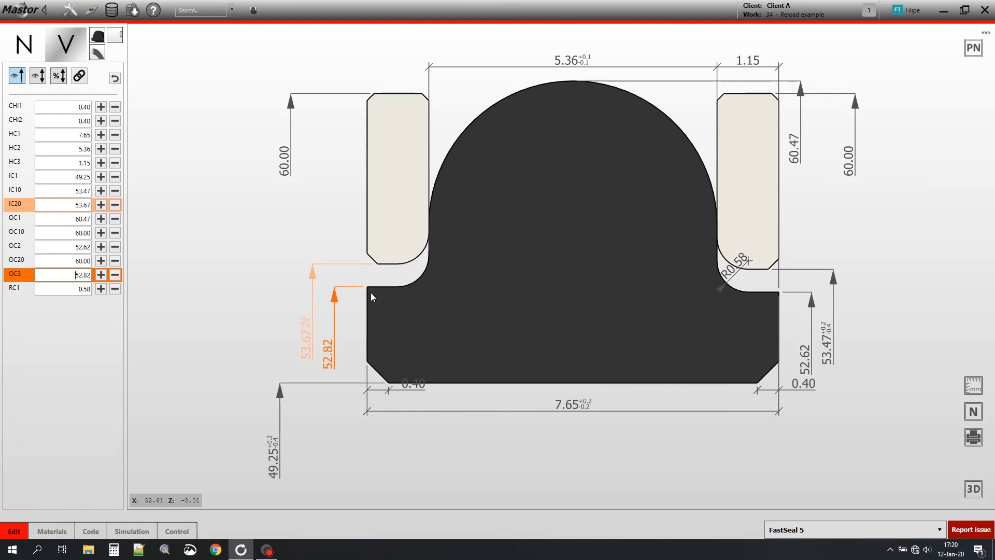
key(Down)
key(Down)
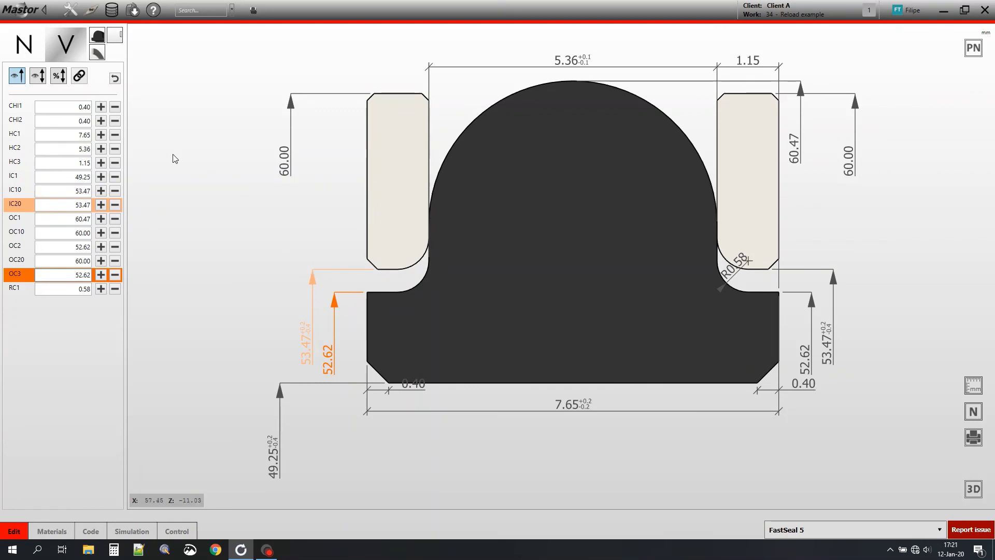
Unlink and relink IC20 with step OC3, leaving OC3 at 52.42 and IC20 at 53.77
click(80, 76)
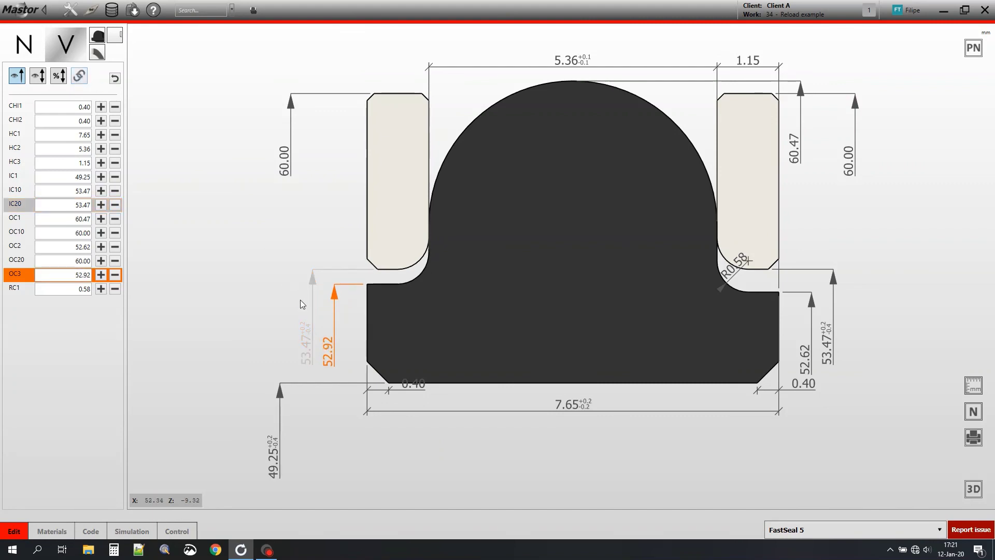
scroll(300, 300, down, 1)
scroll(298, 297, down, 2)
scroll(298, 298, down, 2)
scroll(299, 298, up, 1)
scroll(299, 298, up, 1)
scroll(298, 298, down, 2)
click(79, 76)
scroll(302, 293, up, 1)
scroll(303, 293, up, 3)
scroll(304, 294, up, 2)
scroll(305, 294, down, 3)
scroll(305, 294, down, 2)
scroll(305, 293, up, 3)
scroll(305, 294, down, 1)
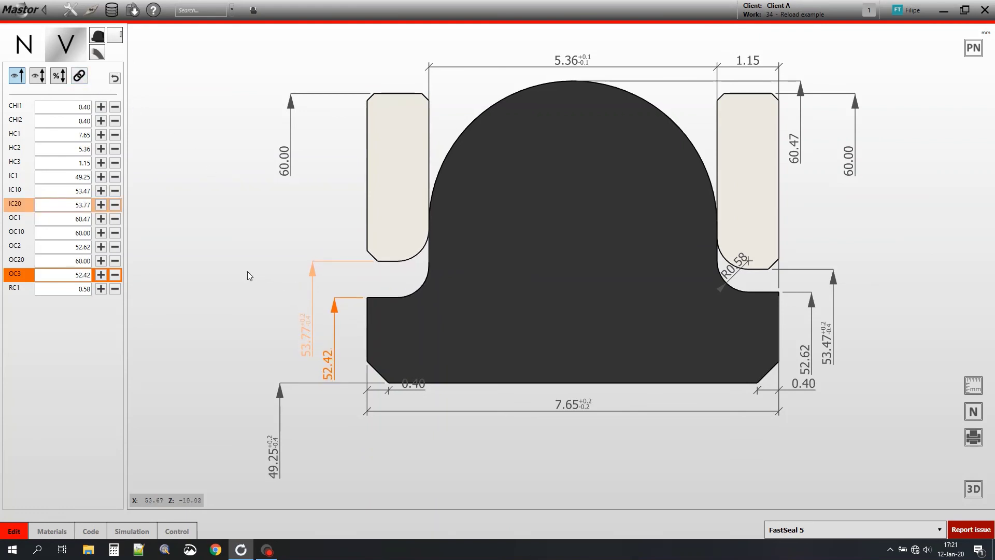
click(203, 205)
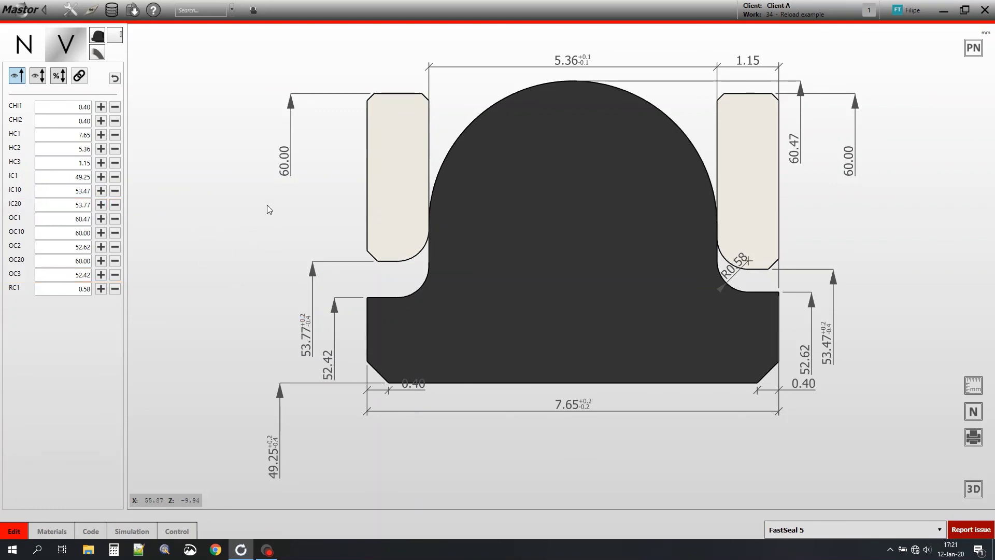